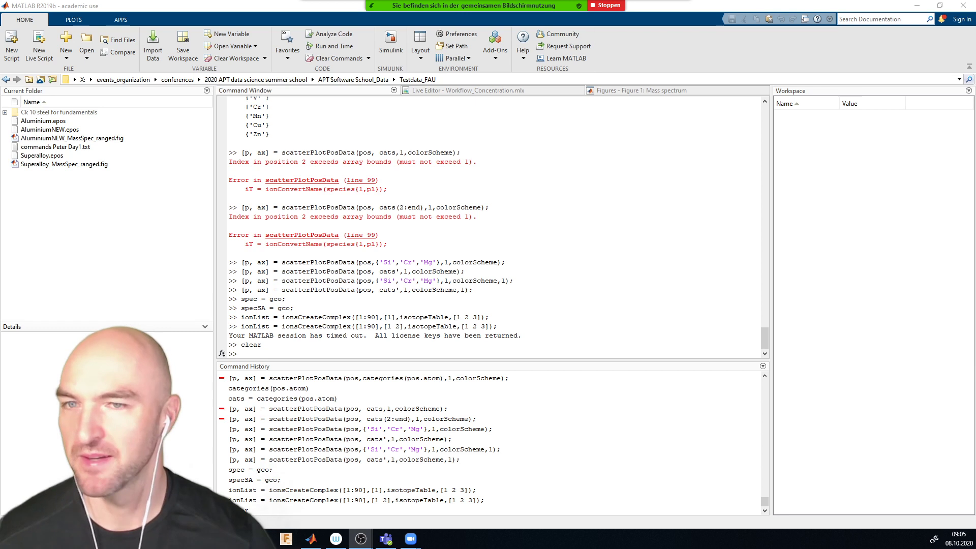
Put the cursor at the Command Window prompt to run clear
click(277, 332)
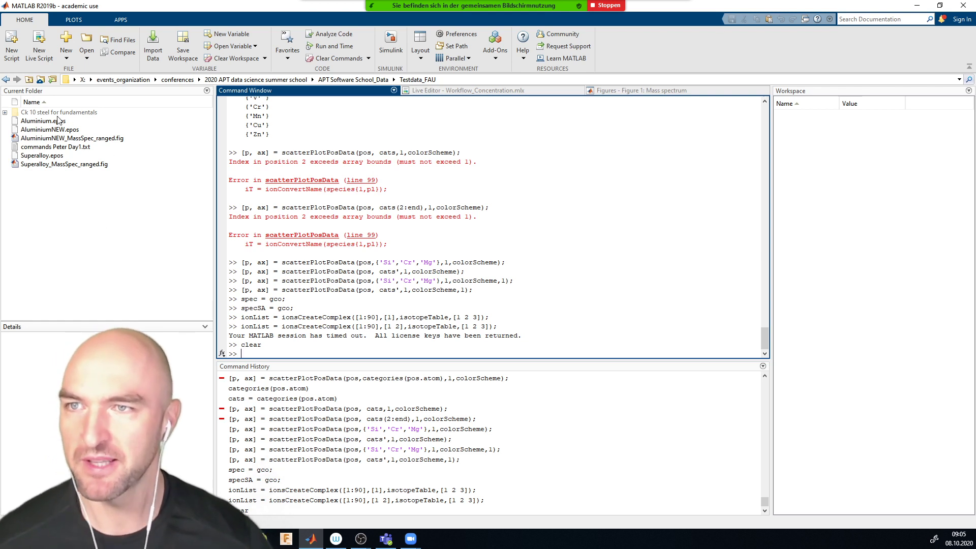
Add the Ck 10 steel for fundamentals folder and subfolders to the path, and expand it
right_click(16, 113)
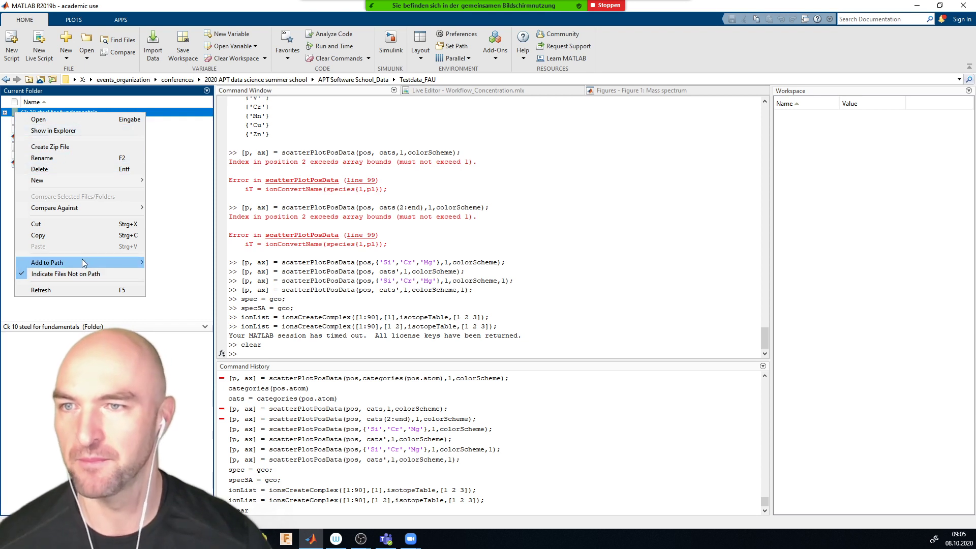
mouse_move(84, 263)
click(178, 274)
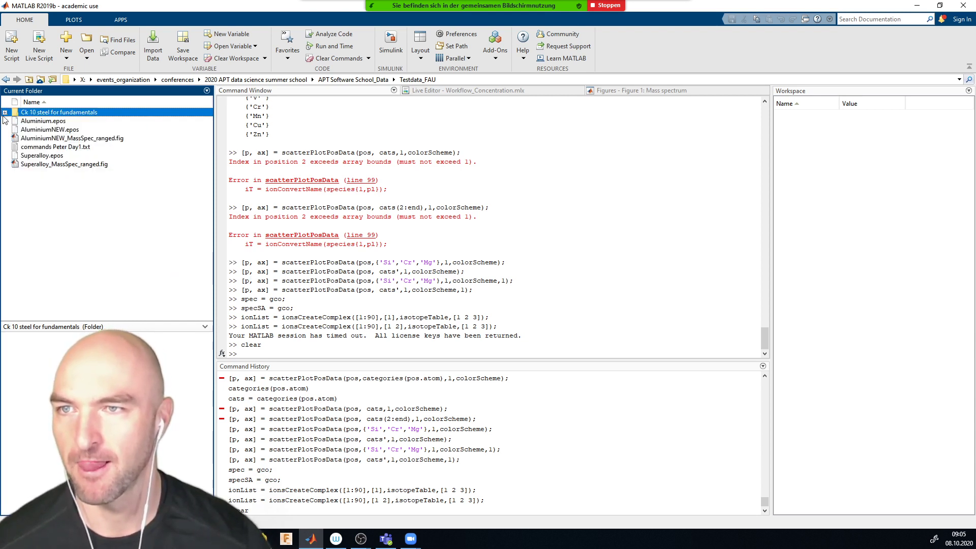
click(5, 112)
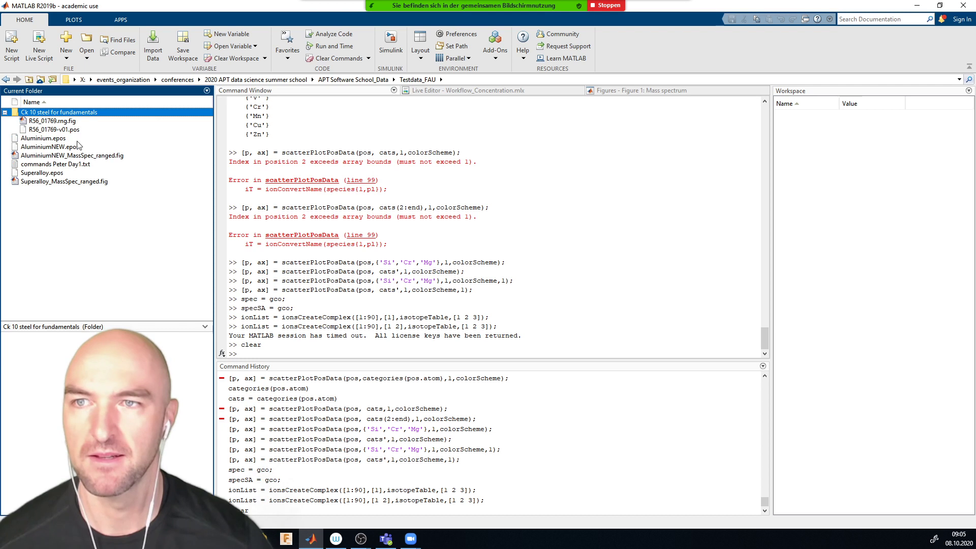
click(300, 353)
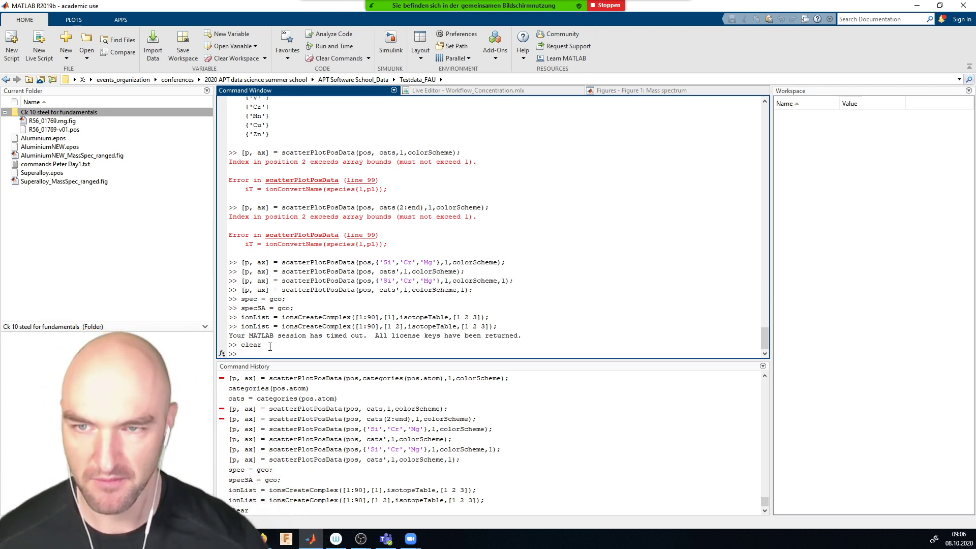
Load R56_01769-v01.pos into the table pos with posToTable
text(posIons = posUnDecompose(pos);)
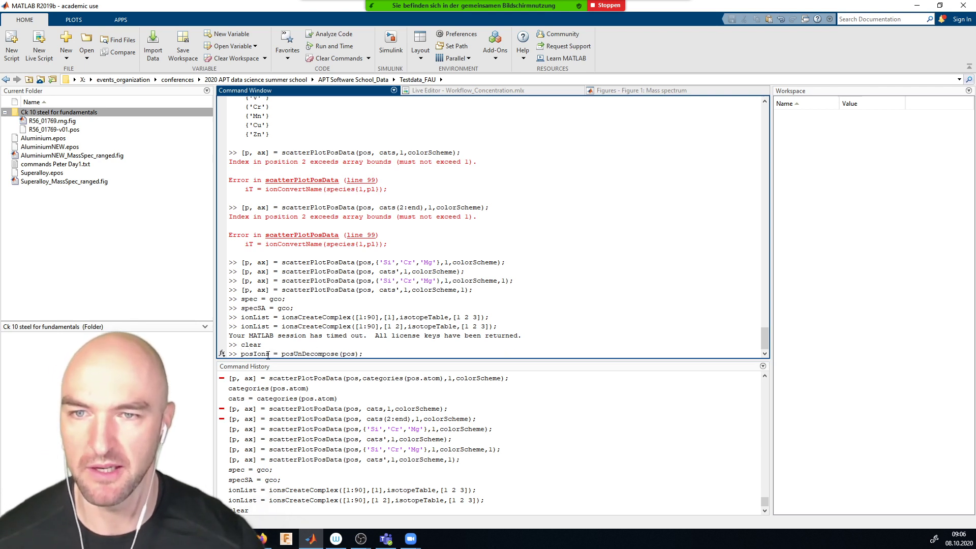
key(Escape)
text(pos = posToTable;)
key(Return)
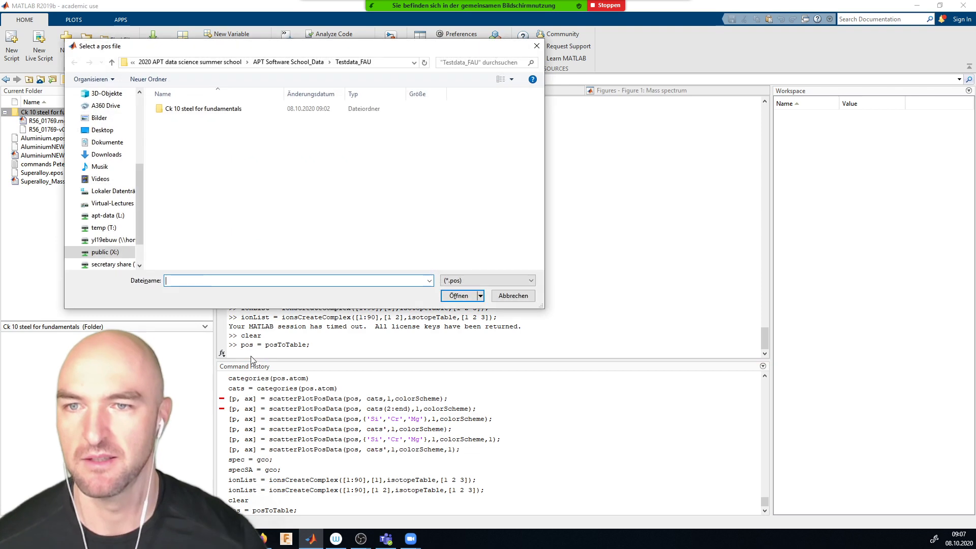
click(184, 110)
double_click(184, 110)
click(205, 109)
click(459, 295)
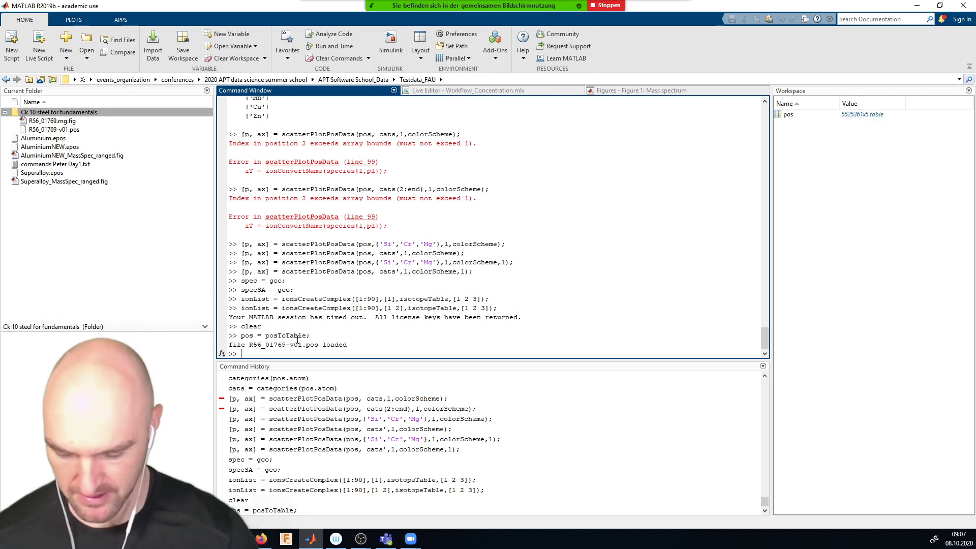
Plot spec = massSpecPlot(pos,0.01,'count') and enlarge and reposition the spectrum figure
text(spec = gco;)
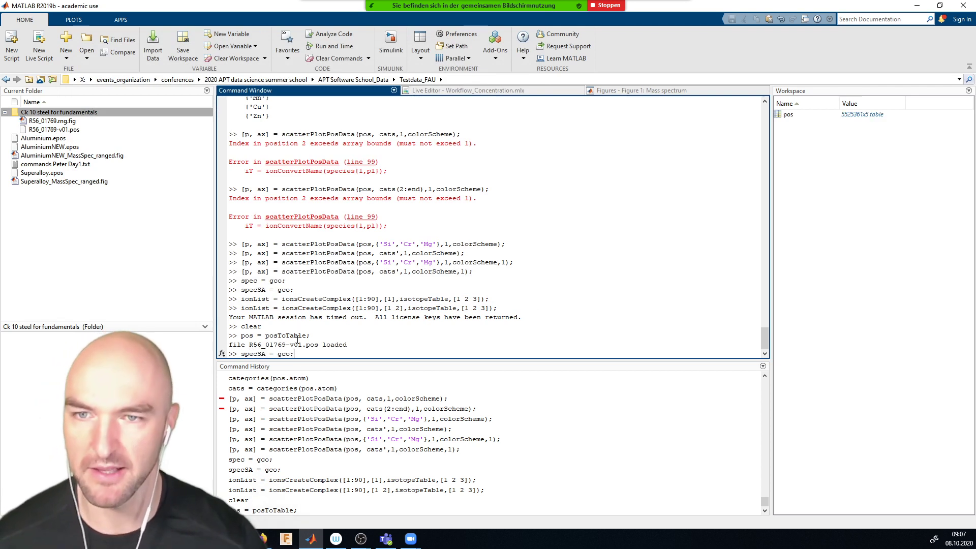
key(Up)
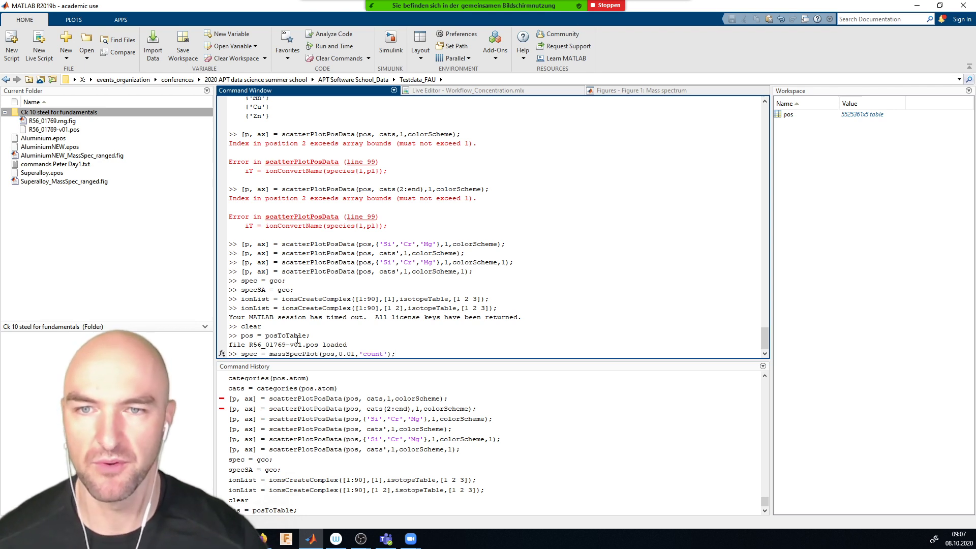
key(Return)
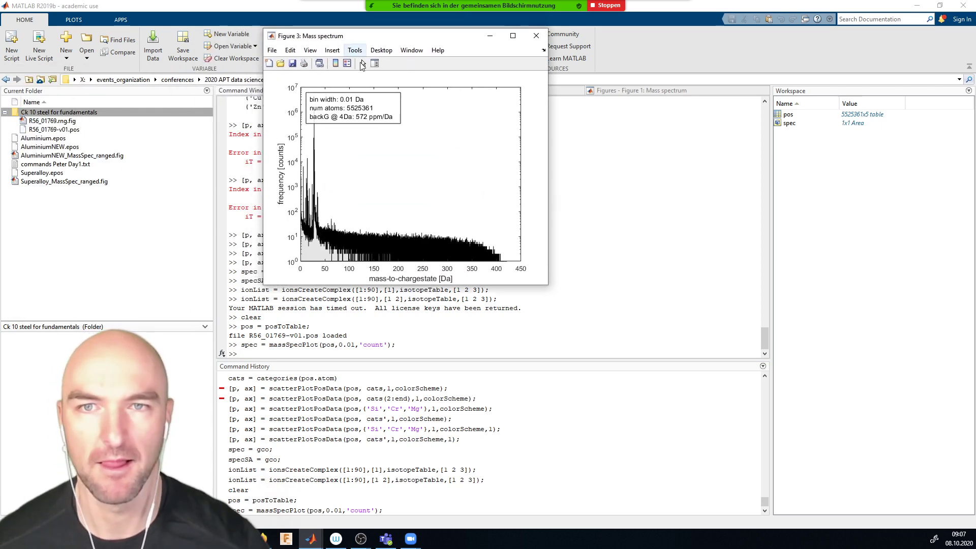
drag(545, 286, 886, 398)
drag(495, 36, 545, 32)
click(285, 354)
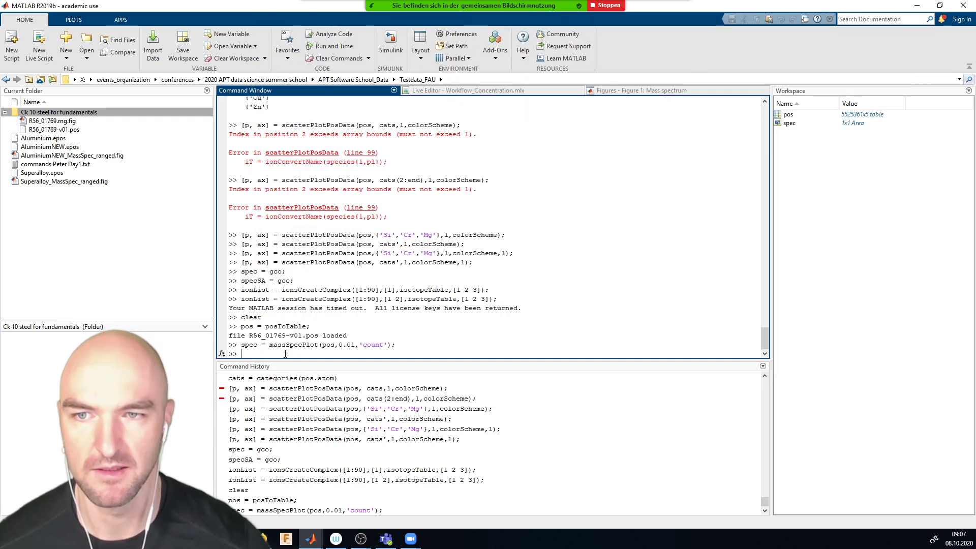
Load isotopeTable and colorScheme from their .mat files
text(lo)
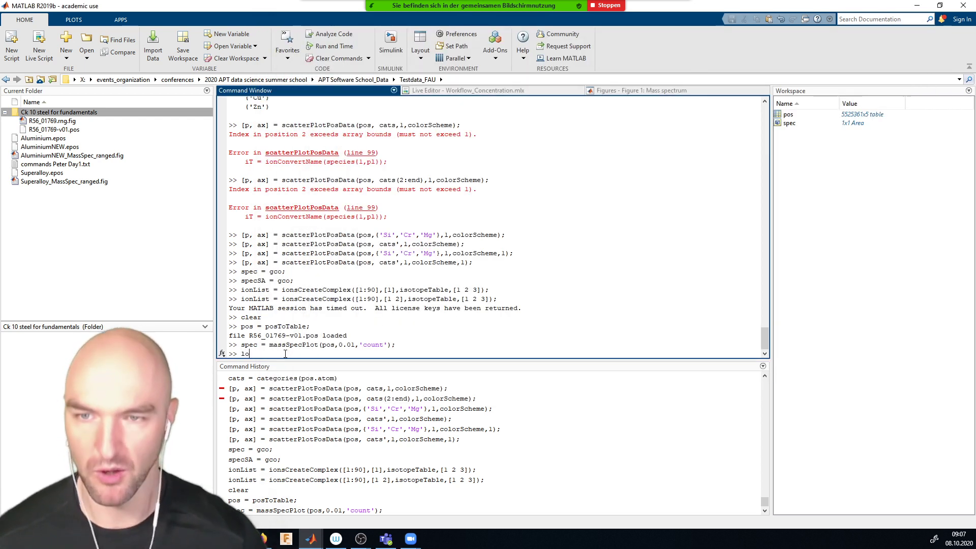
key(Up)
key(Return)
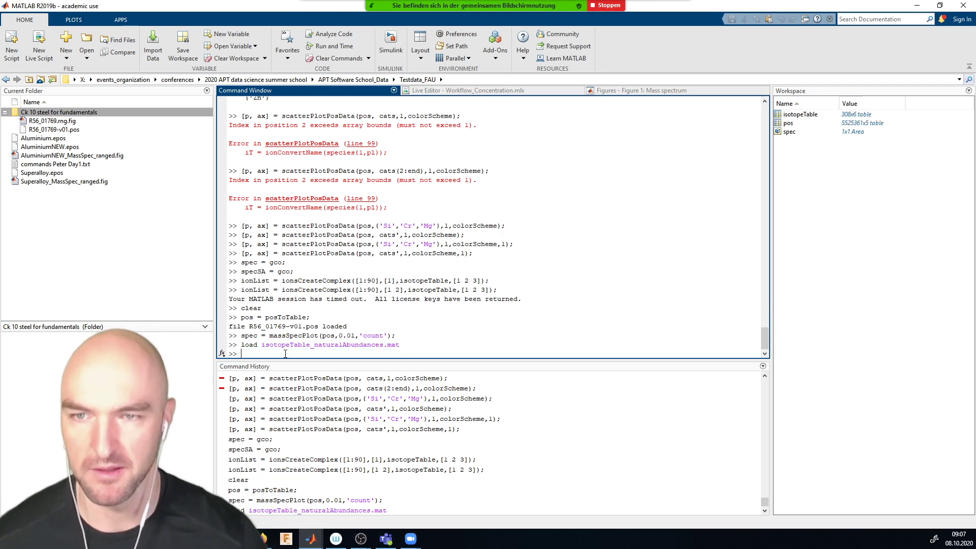
text(lo)
key(Up)
double_click(286, 354)
text(colorScheme.mat)
key(Return)
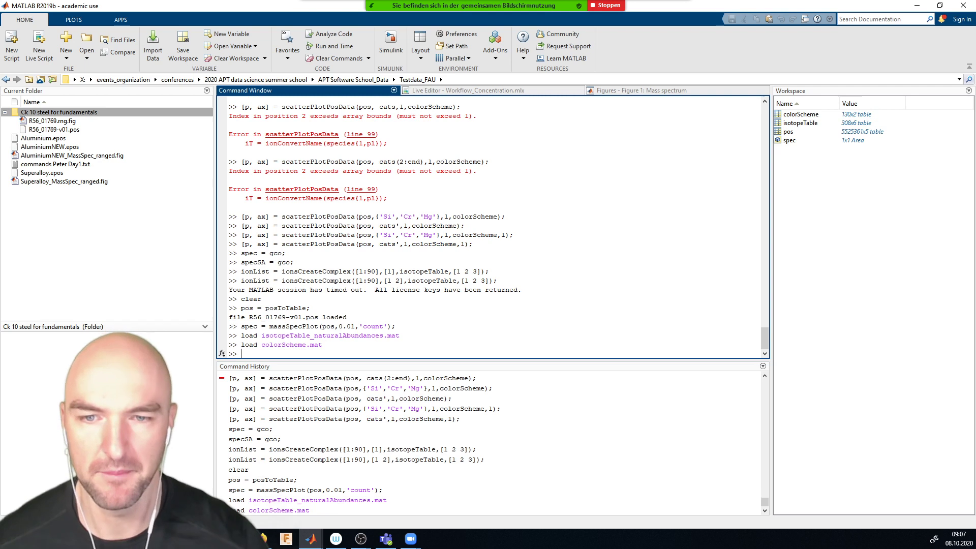
Inspect the mass spectrum figure, then return to the Command Window
mouse_move(333, 543)
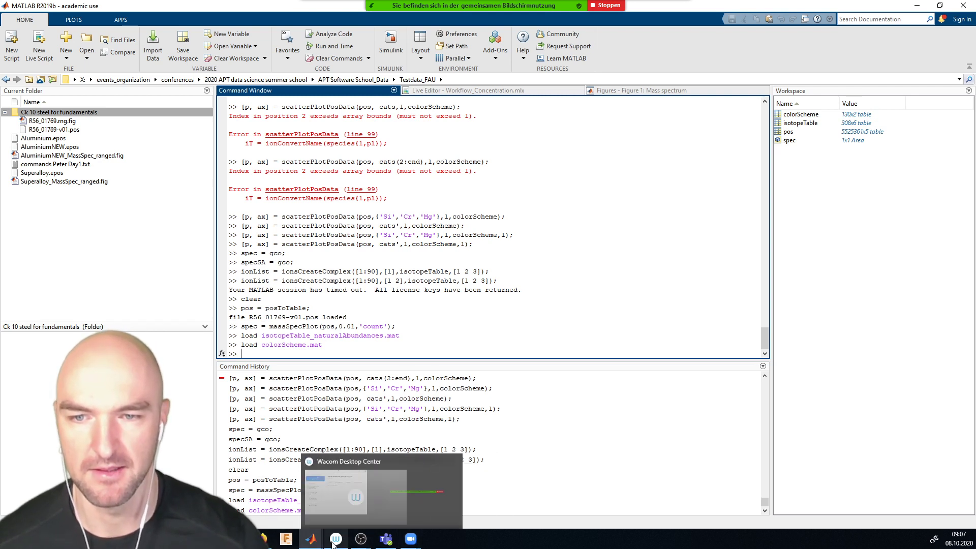
click(347, 509)
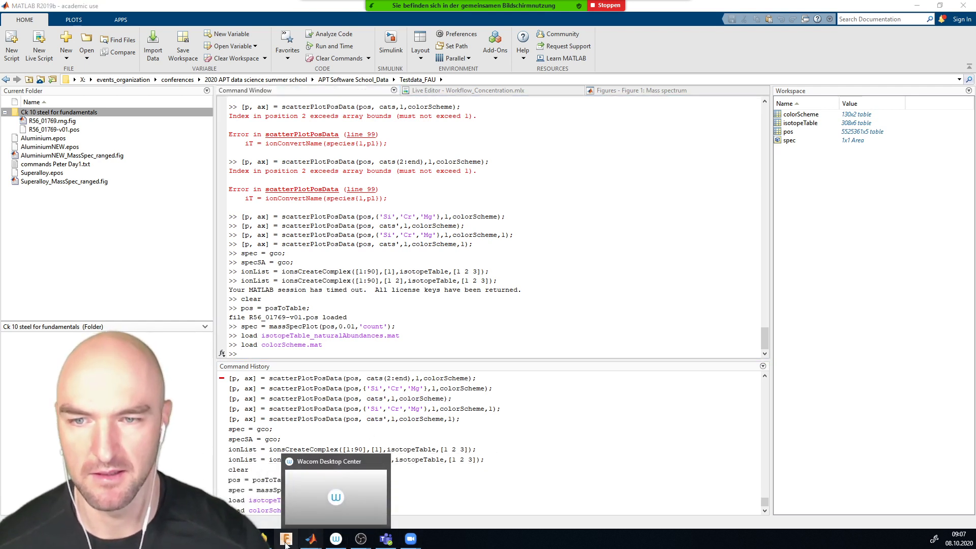
mouse_move(311, 539)
click(370, 491)
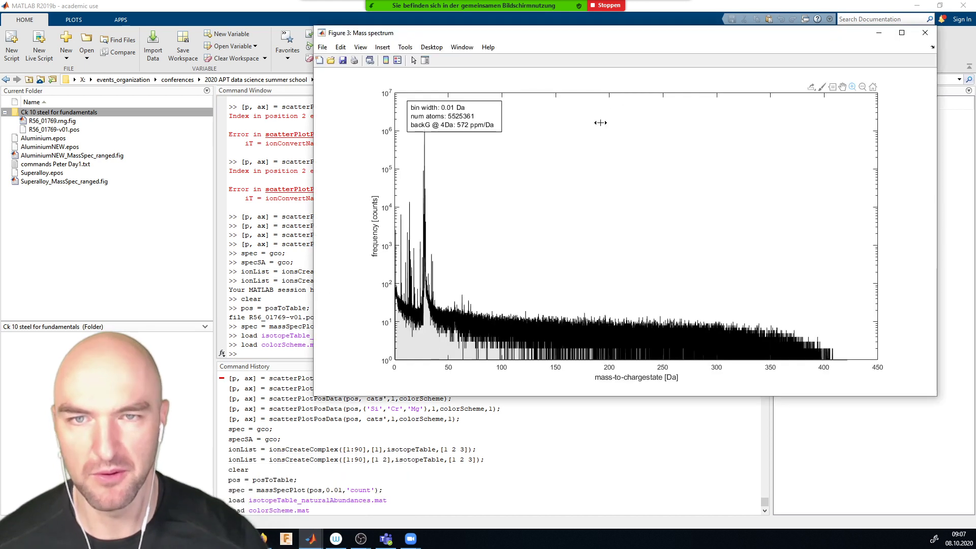
scroll(432, 272, up, 5)
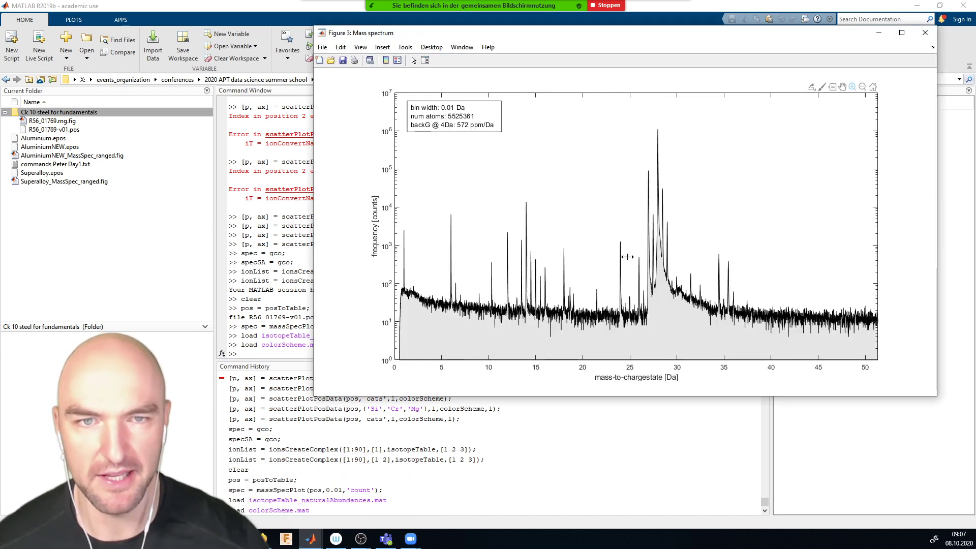
scroll(670, 257, up, 3)
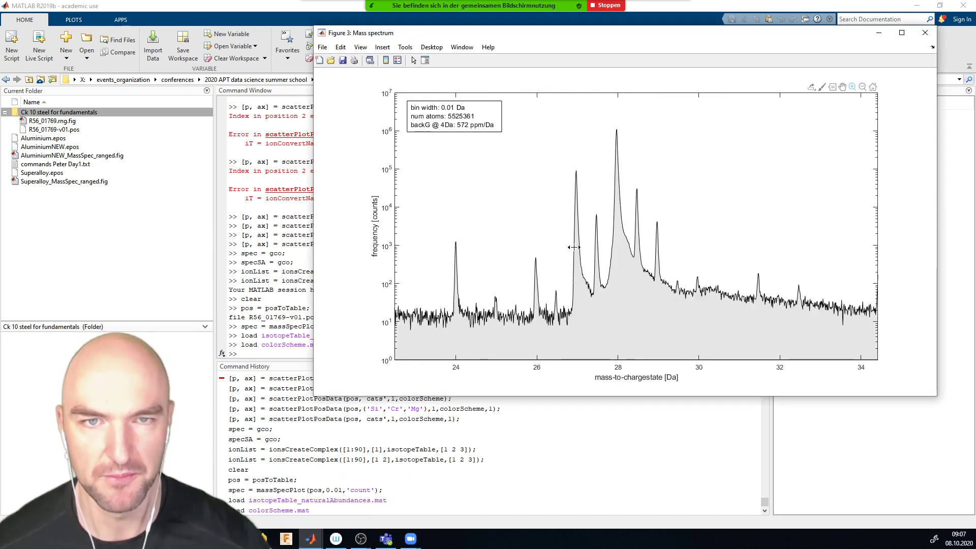
scroll(701, 247, up, 3)
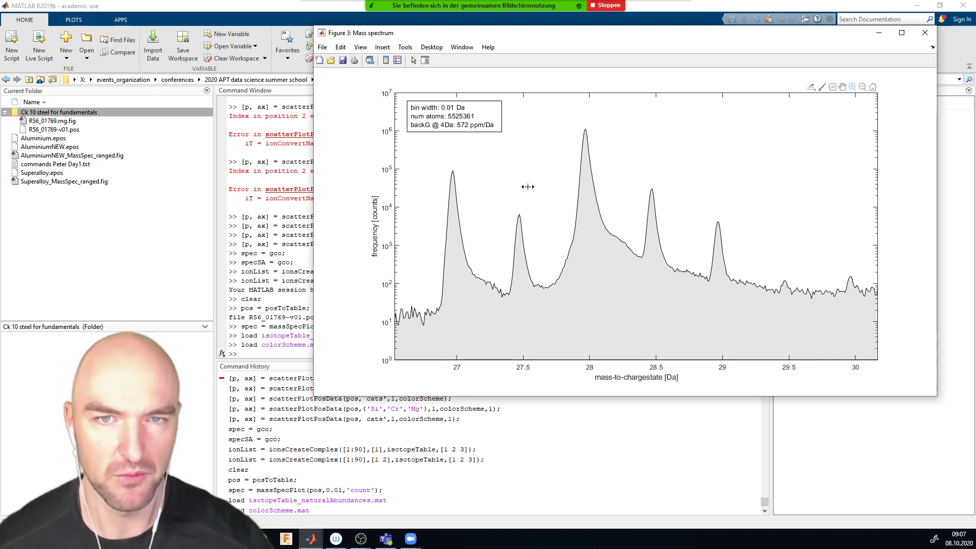
click(271, 353)
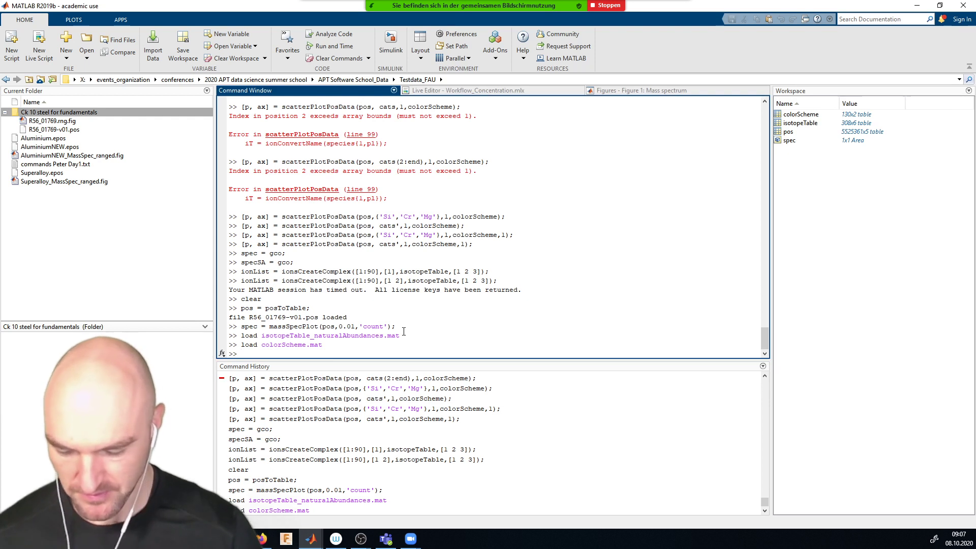
Rerun ionsCreateComplex with [1] instead of [1 2] to rebuild ionList
text(ionL)
key(Up)
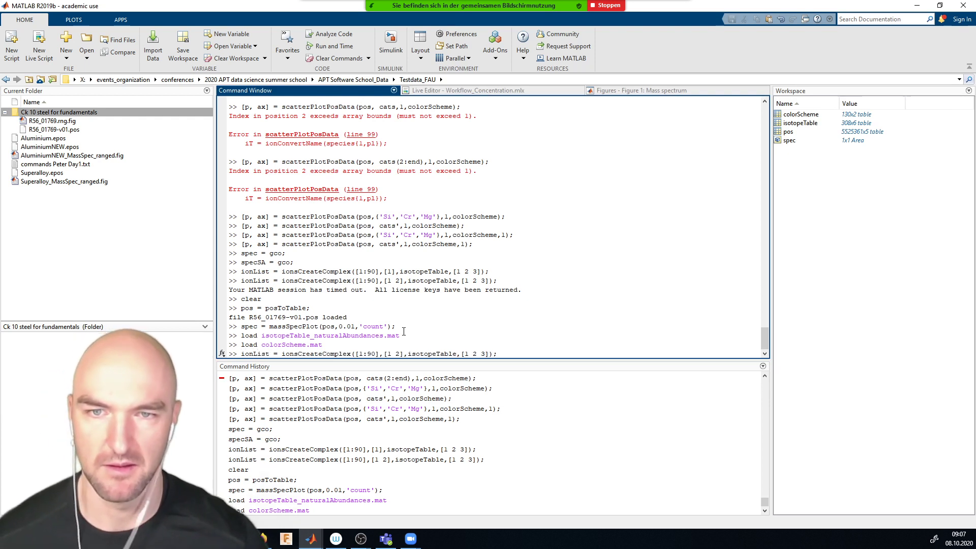
click(400, 352)
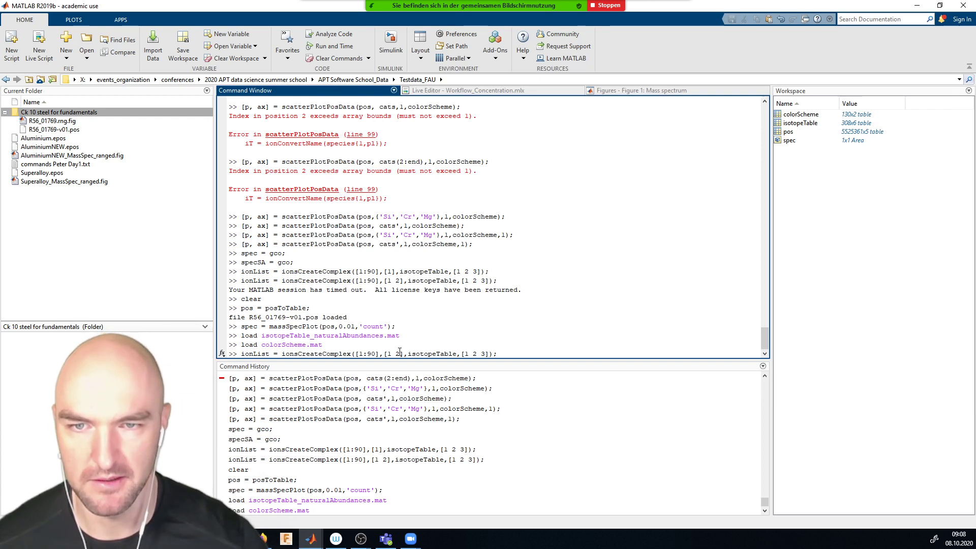
key(BackSpace)
key(BackSpace)
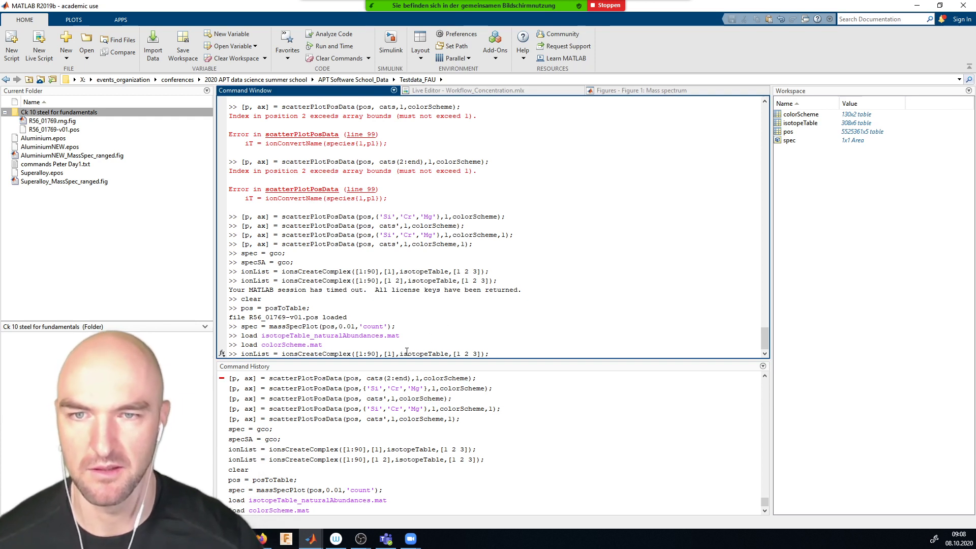
key(Return)
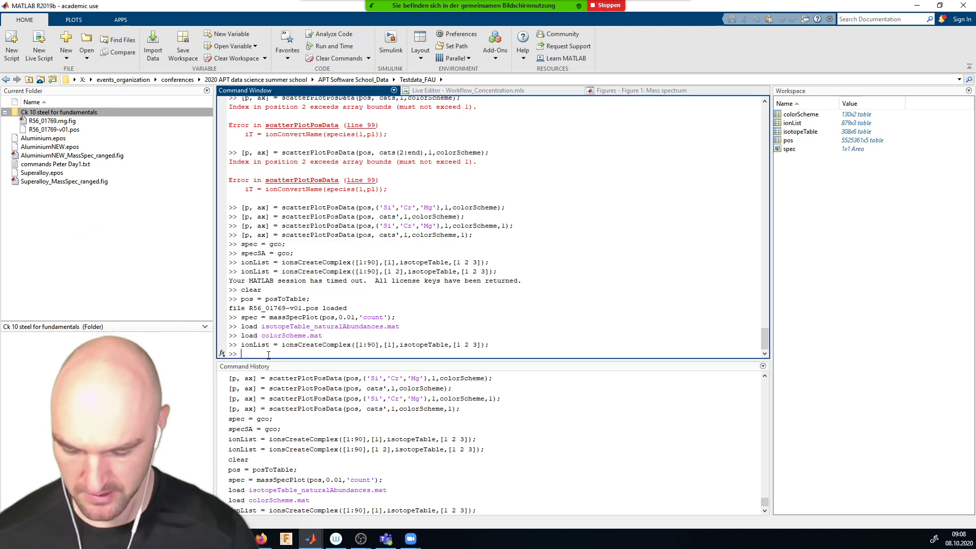
Run the previous ionFind command on the mass spectrum
text(ionF)
key(Up)
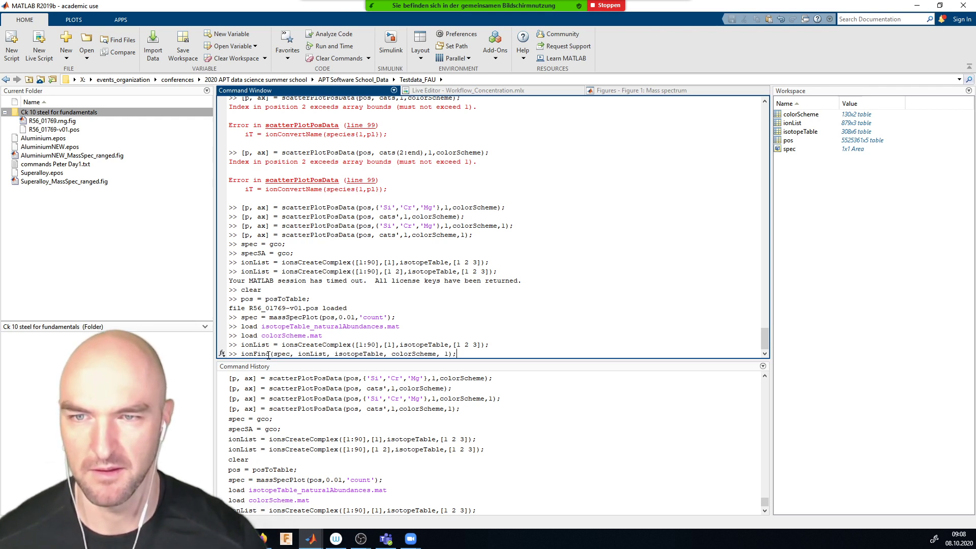
key(Return)
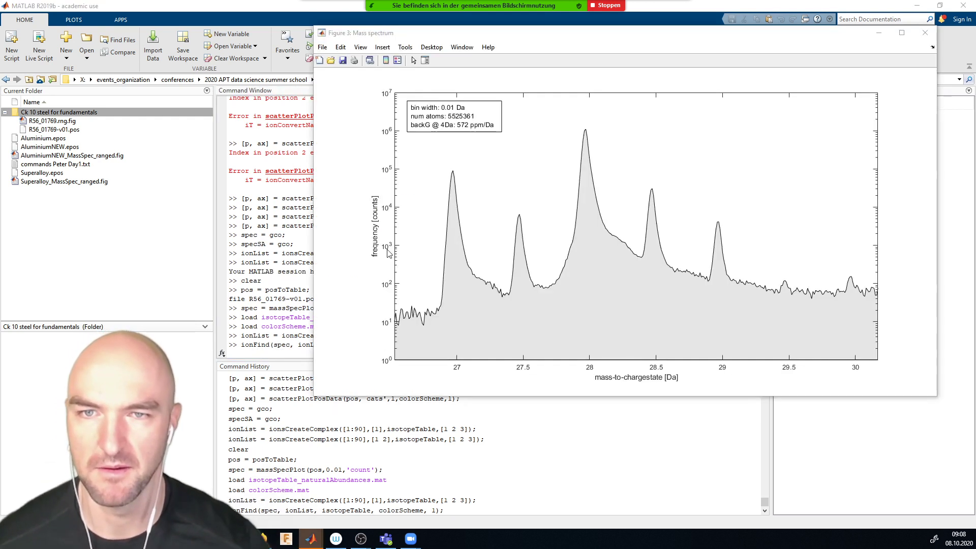
Label the peak just below 29 Da as 58Fe ++, then enter ax = gca at the prompt
click(718, 213)
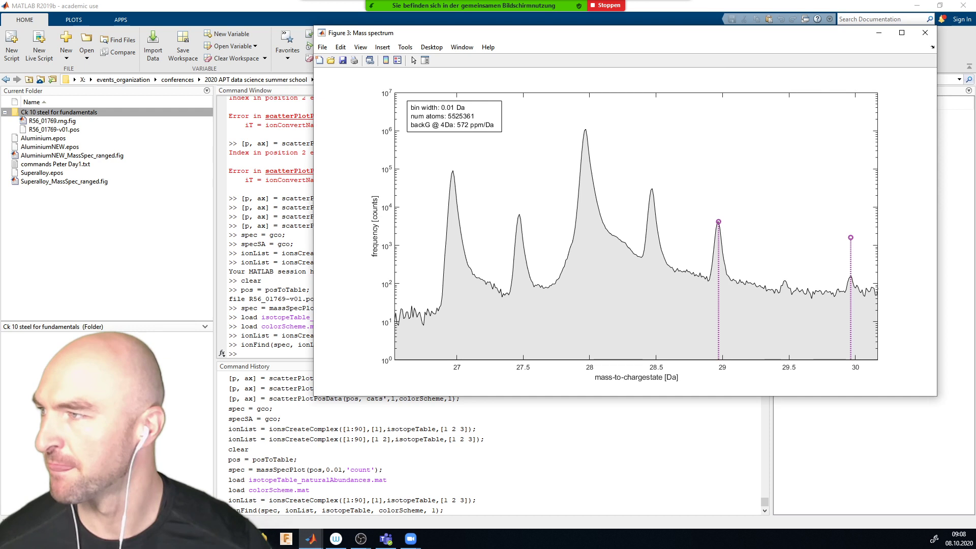
click(217, 193)
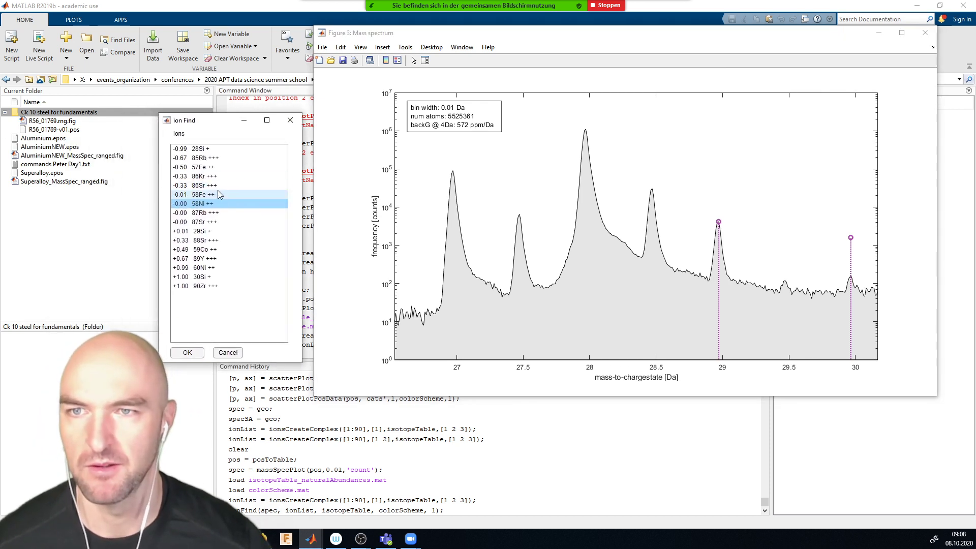
click(218, 200)
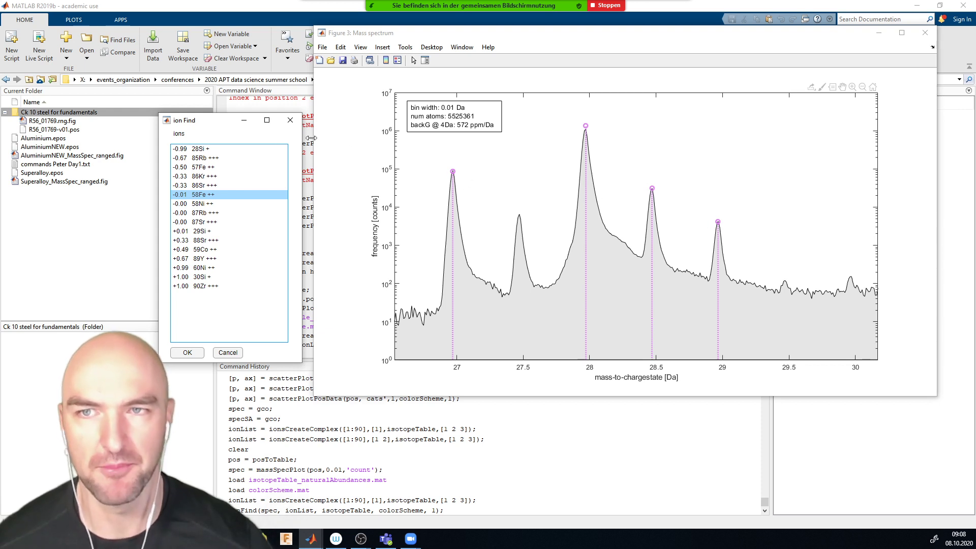
click(201, 353)
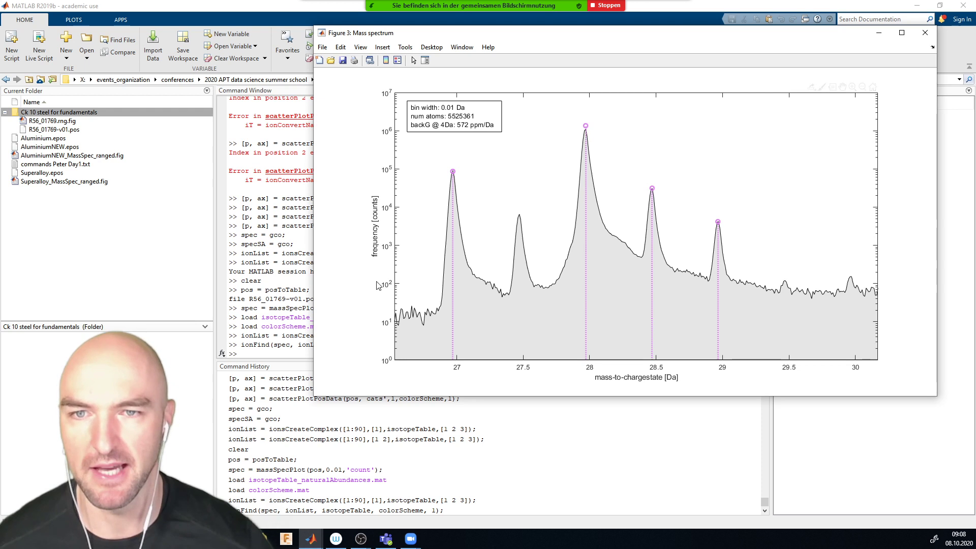
click(269, 351)
text(ax = gca;)
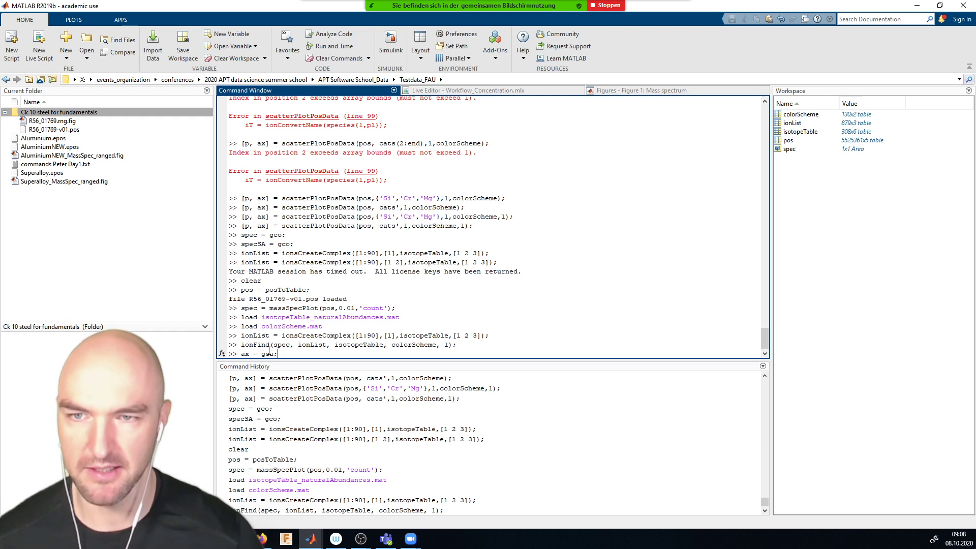
Set the spectrum's y-axis to linear with ax.YScale = "linear" and bring Figure 3 forward
key(Return)
text(ax.)
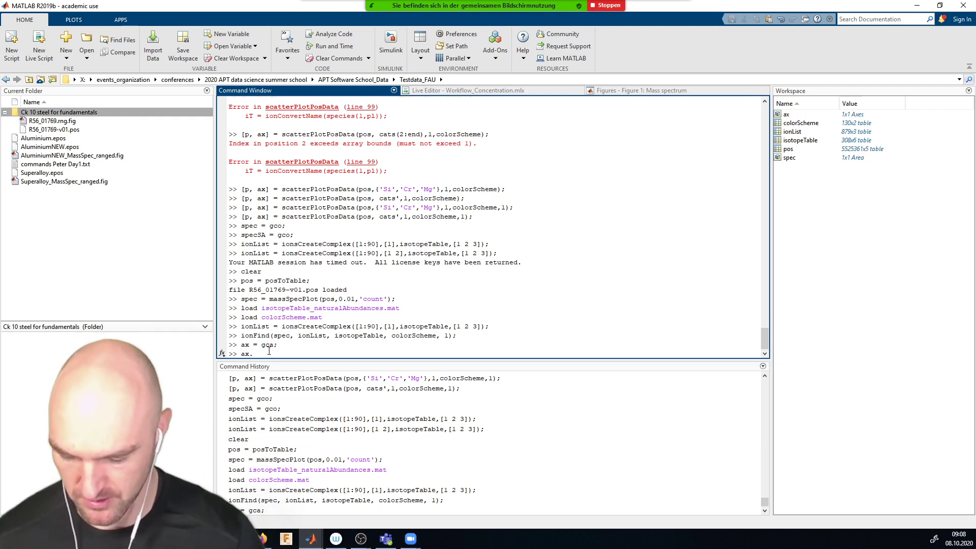
text(YScale)
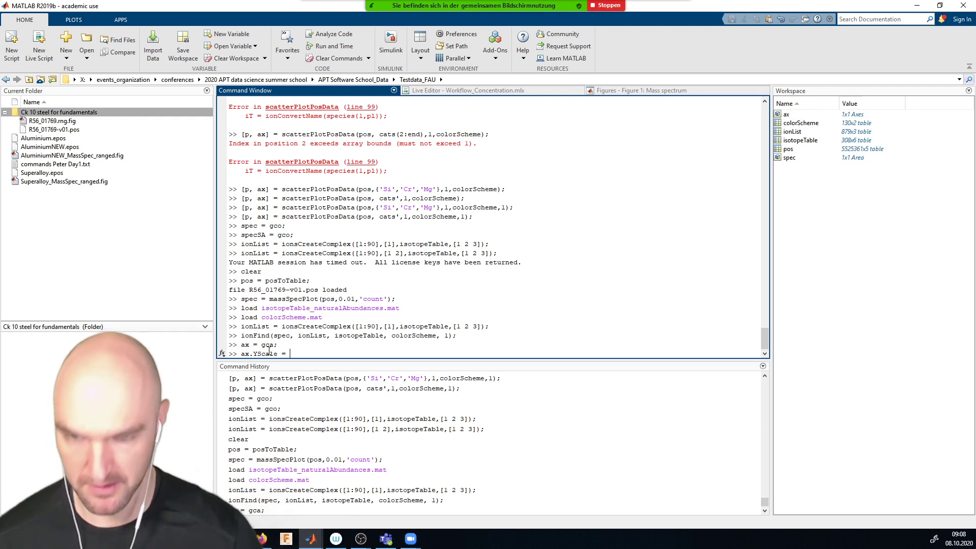
text( = "linear";)
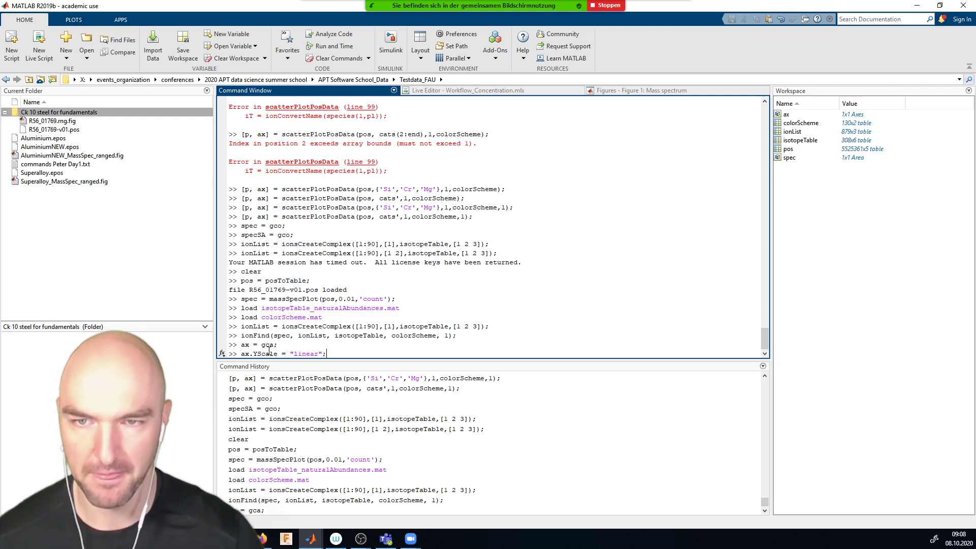
key(Return)
mouse_move(311, 539)
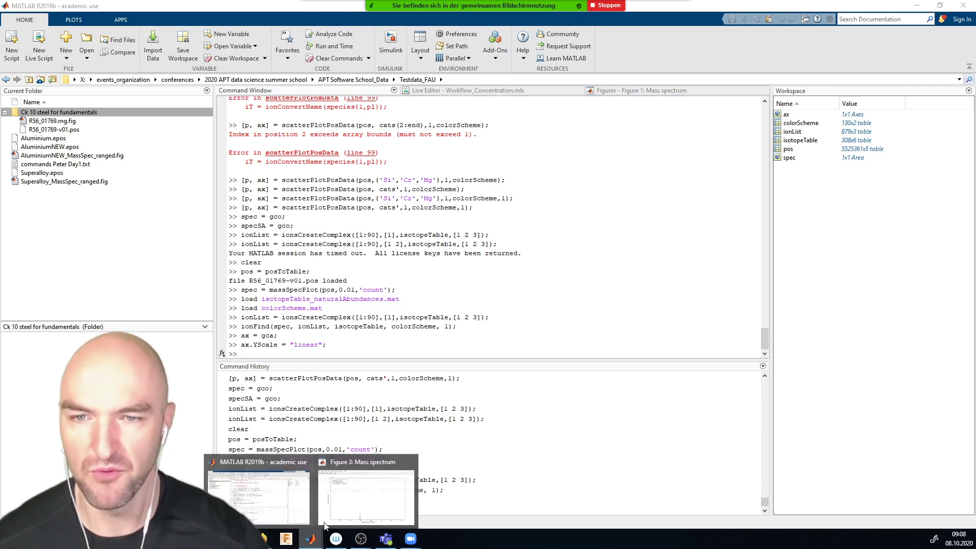
click(360, 487)
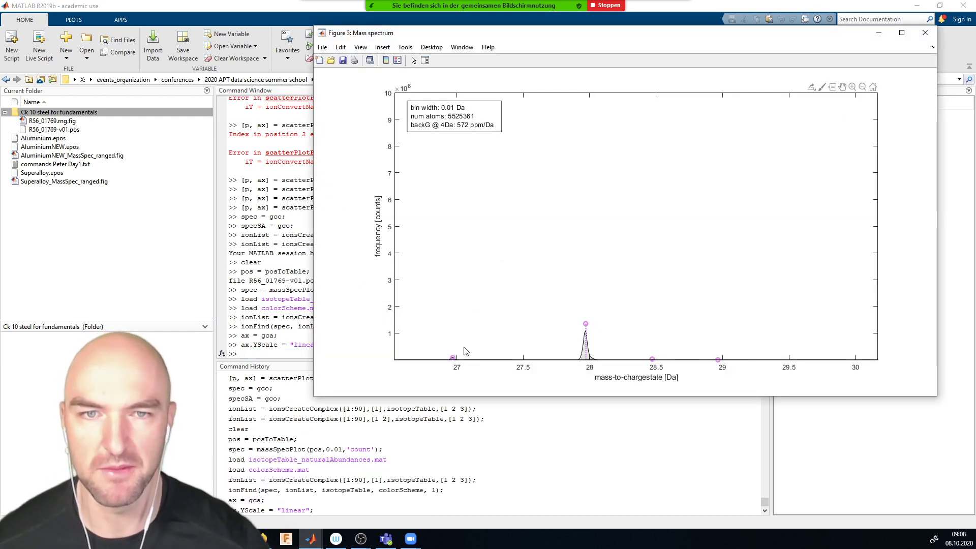
Zoom unconstrained onto the 28 Da peak, narrowing to about 27.89–28.09 Da
click(852, 86)
right_click(569, 307)
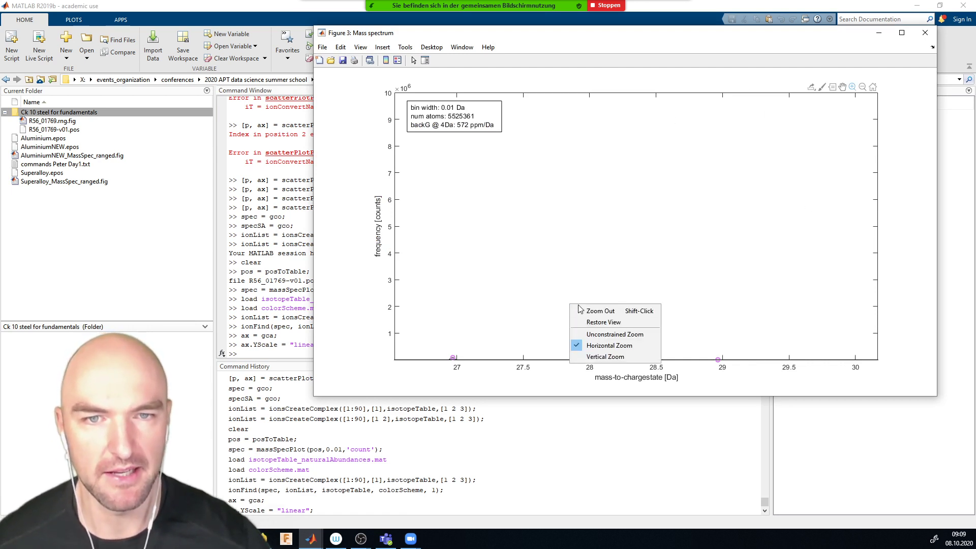
click(615, 335)
drag(566, 309, 724, 372)
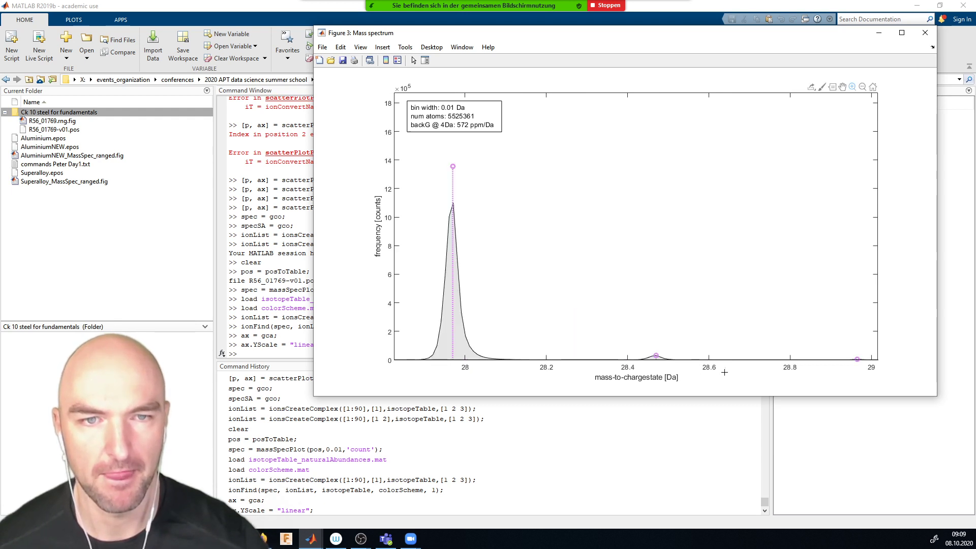
drag(421, 155, 501, 360)
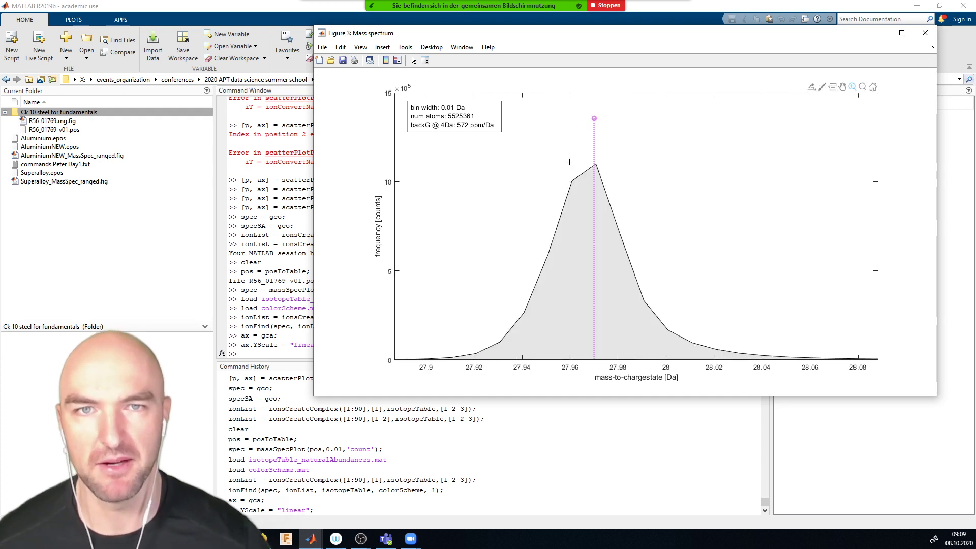